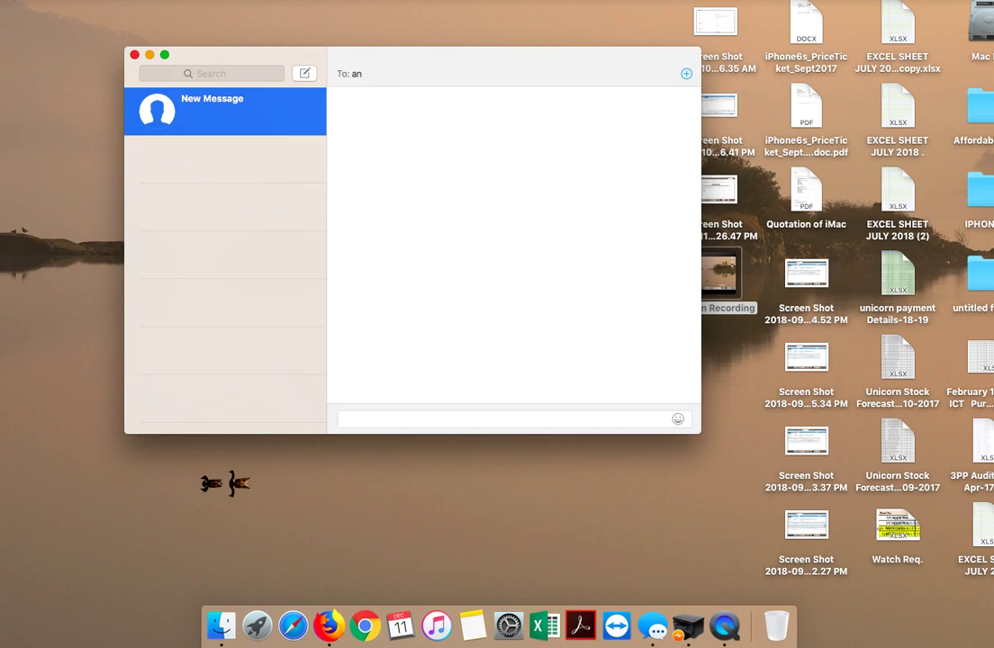
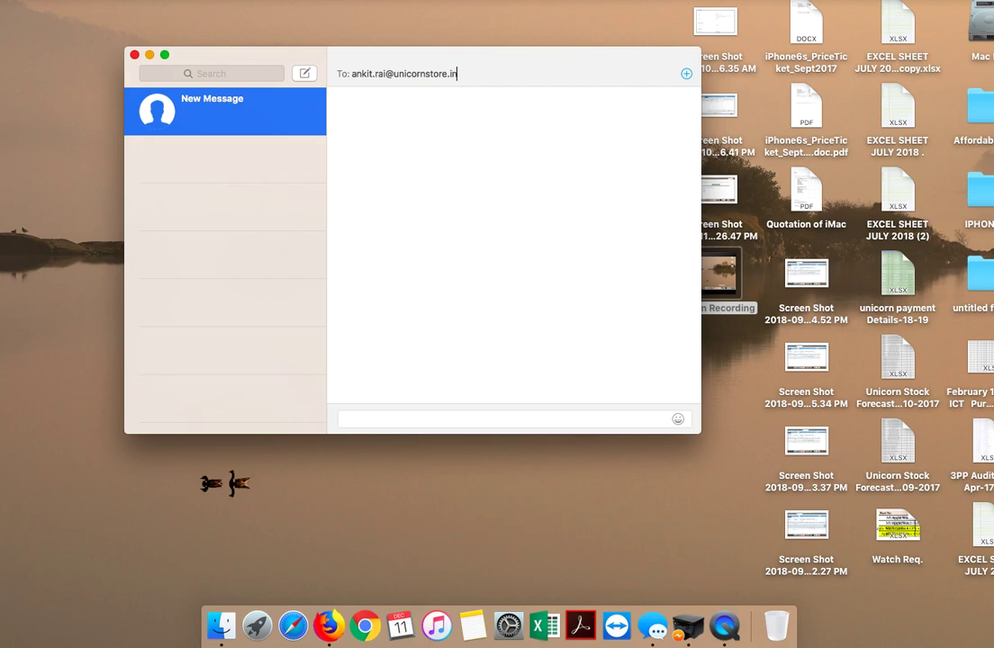
Step: Enter the recipient's full e-mail address in the To field, correcting the mistyped ending
click(687, 75)
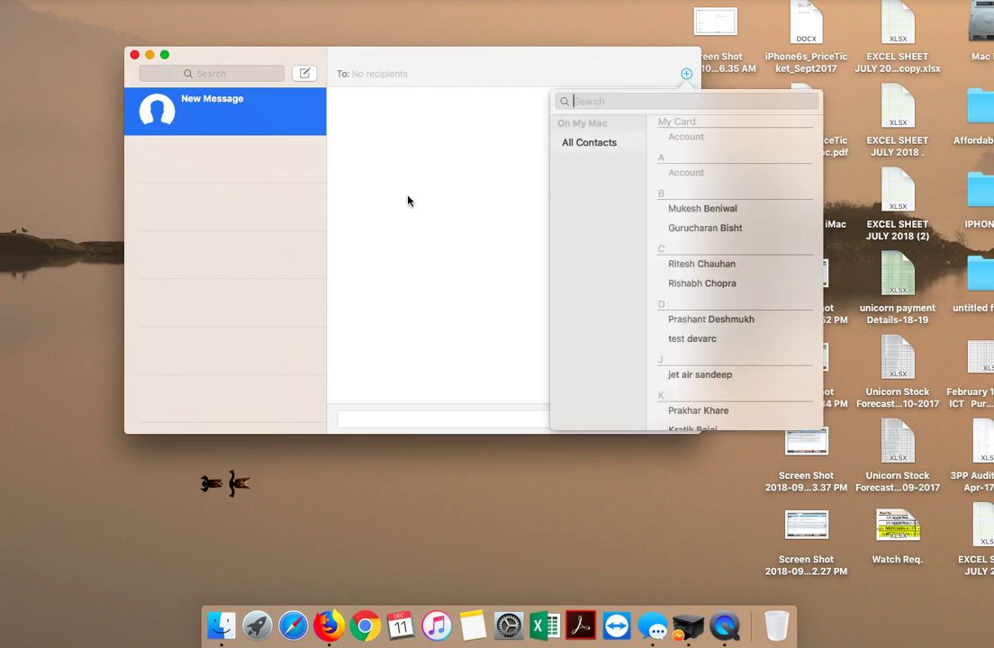
Step: Pick the test contact's address from All Contacts as the message recipient
scroll(706, 258, down, 2)
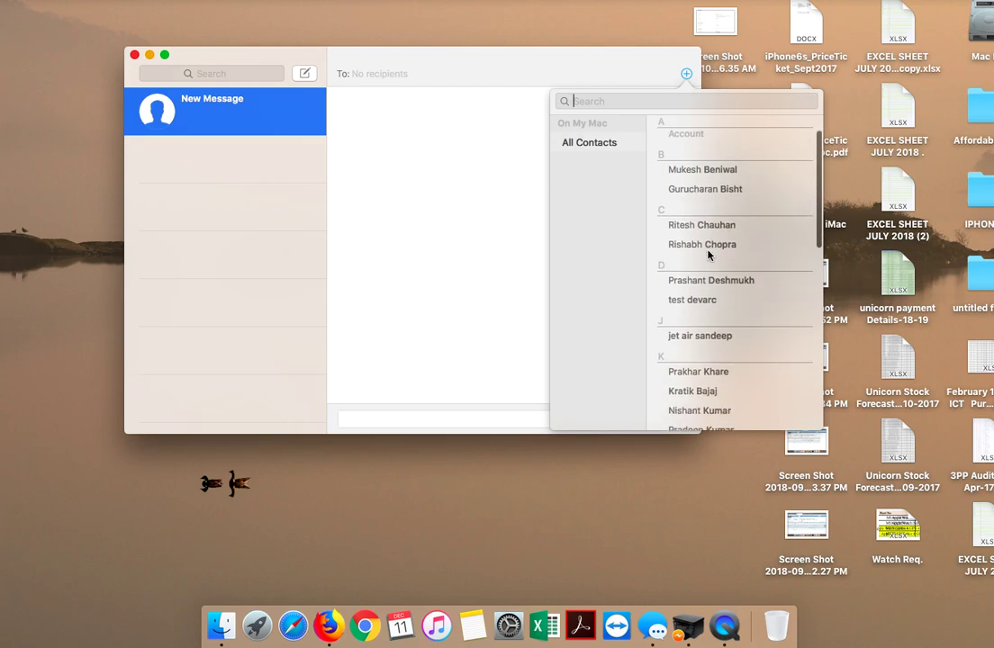
click(696, 306)
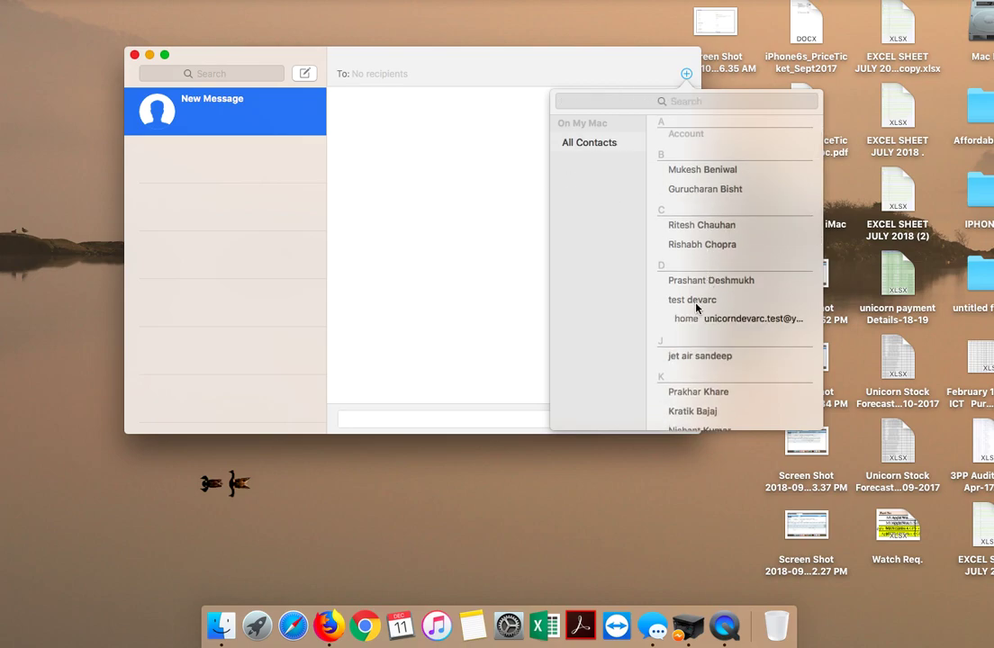
click(727, 320)
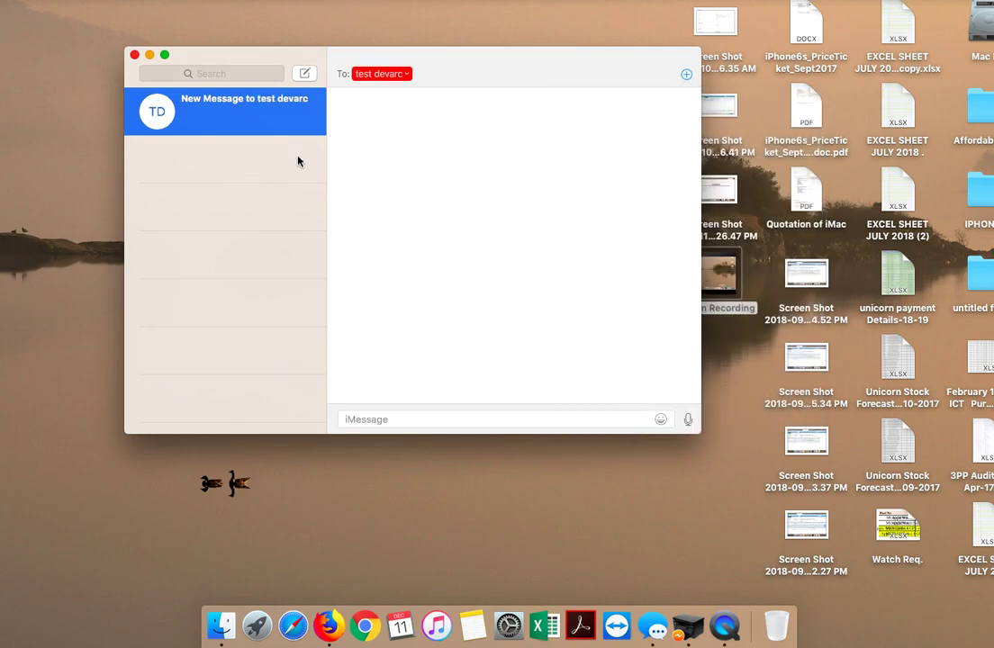
Step: Try sending 'hi'; Messages reports iMessage isn't signed in
click(382, 416)
text(hi)
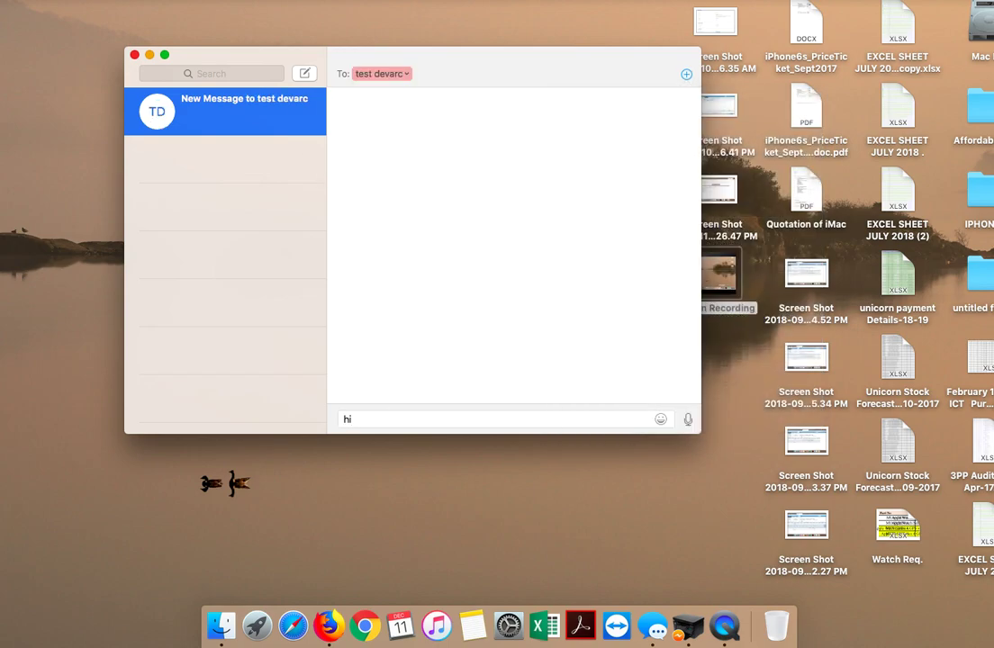
key(Return)
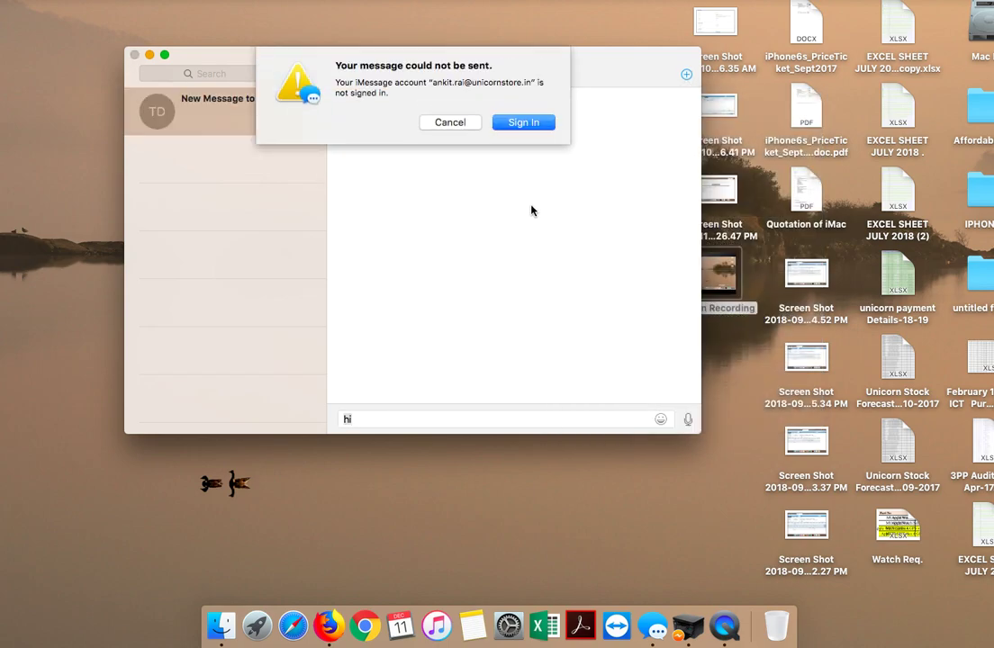
Step: Dismiss the sign-in alert and Accounts window, then browse the View and File menus
click(524, 123)
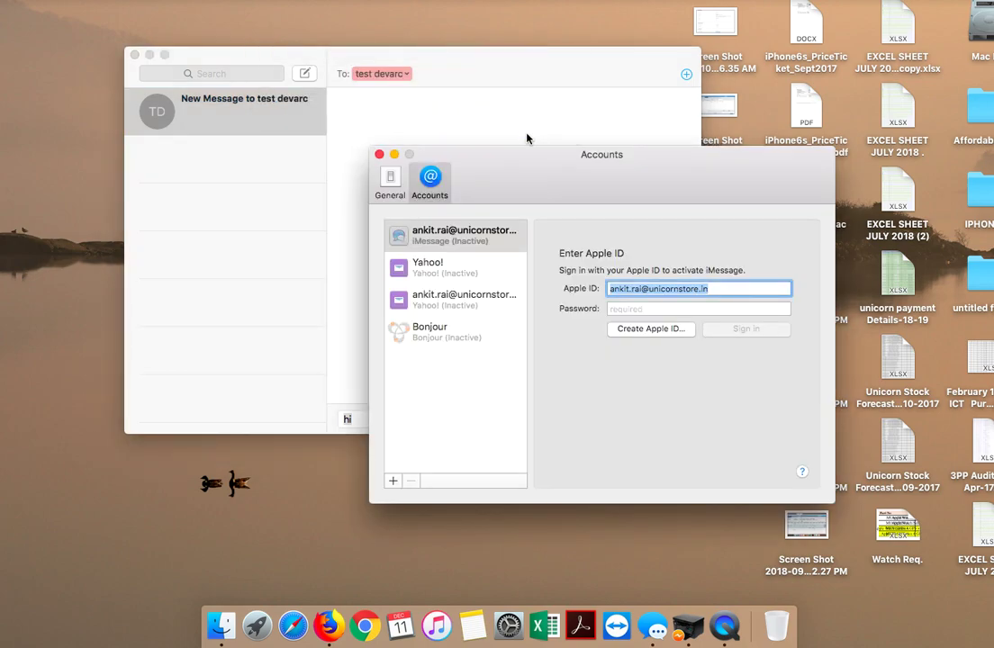
click(379, 156)
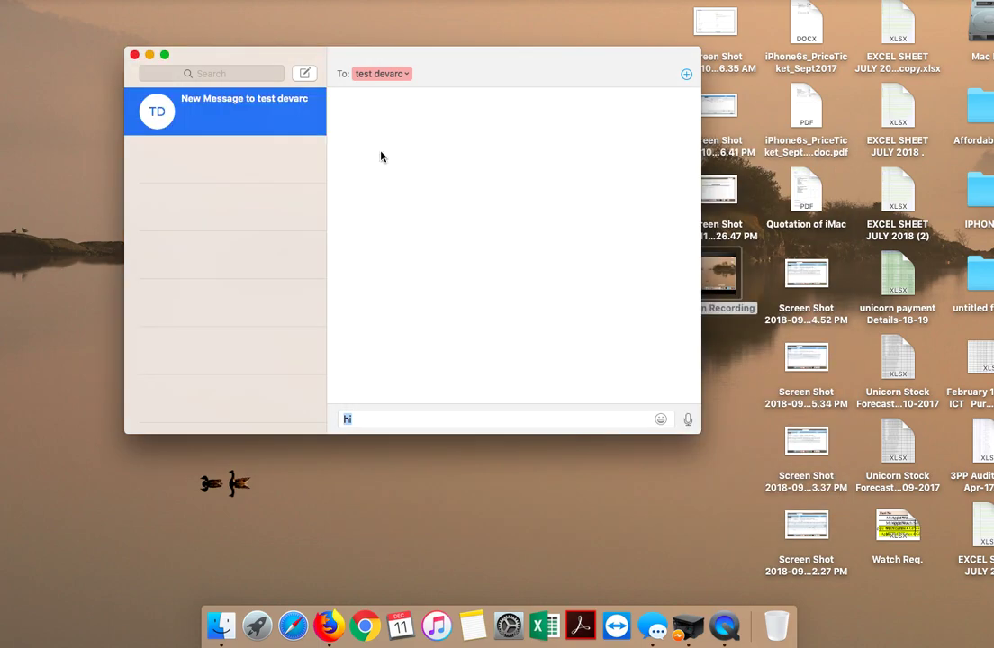
click(144, 0)
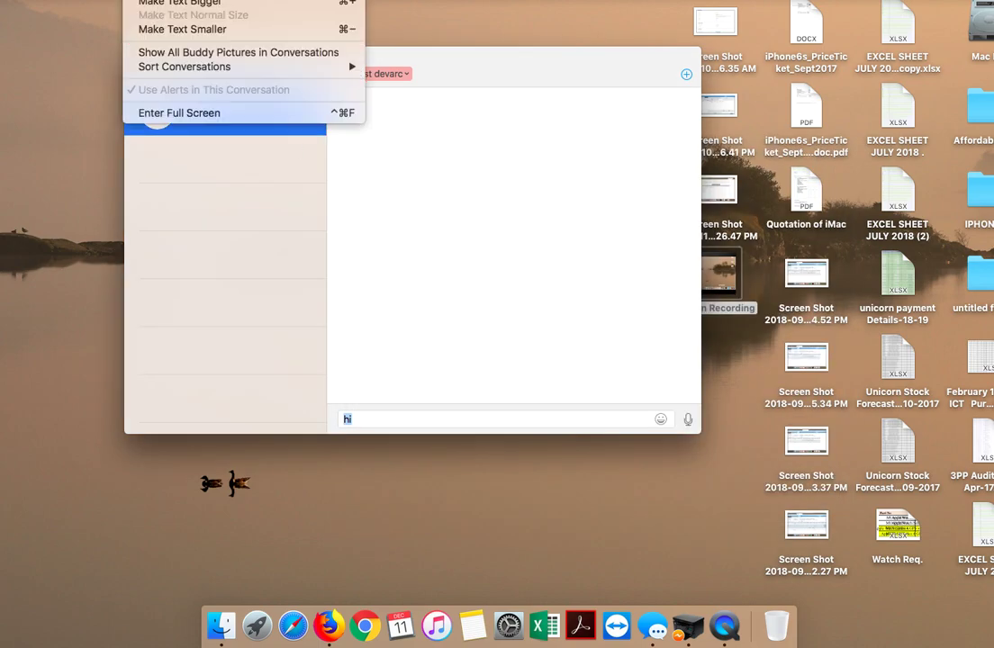
click(64, 100)
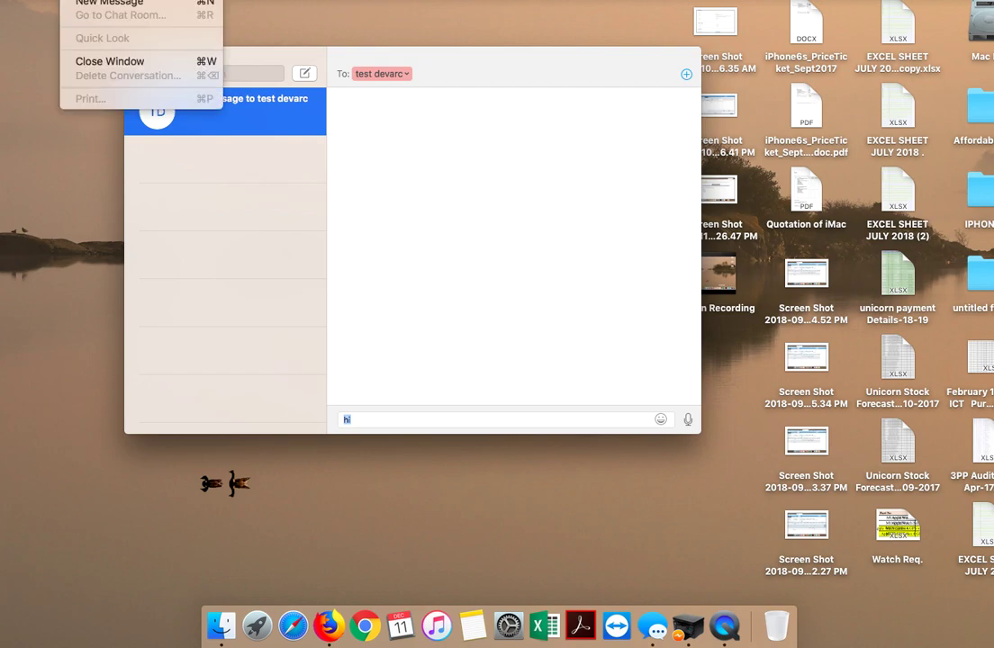
key(Left)
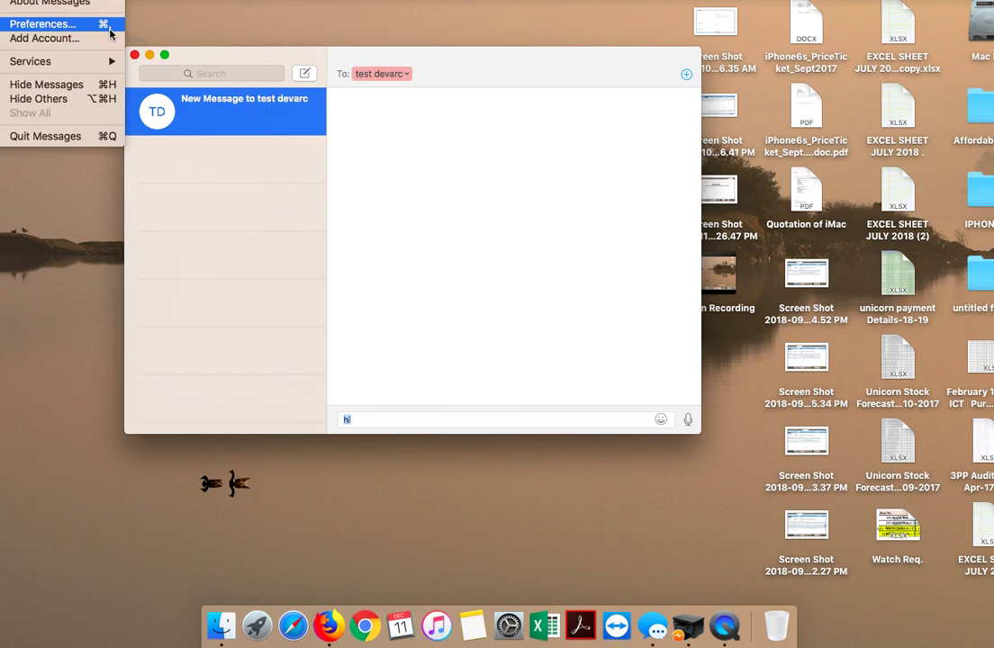
Step: Sign iMessage in through Preferences with the Apple ID password, then close Accounts
click(109, 28)
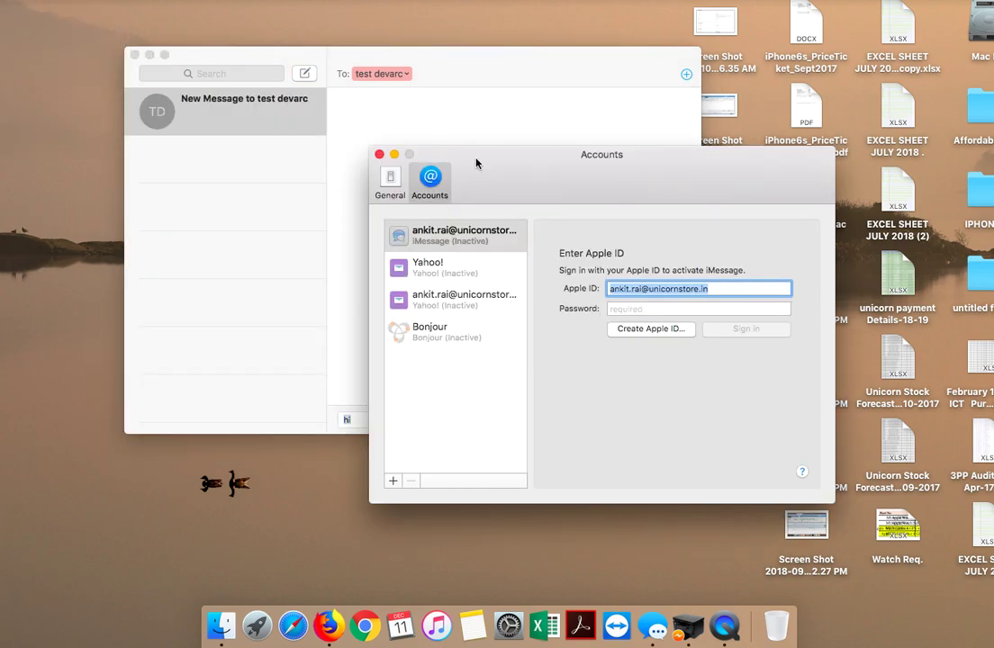
click(662, 308)
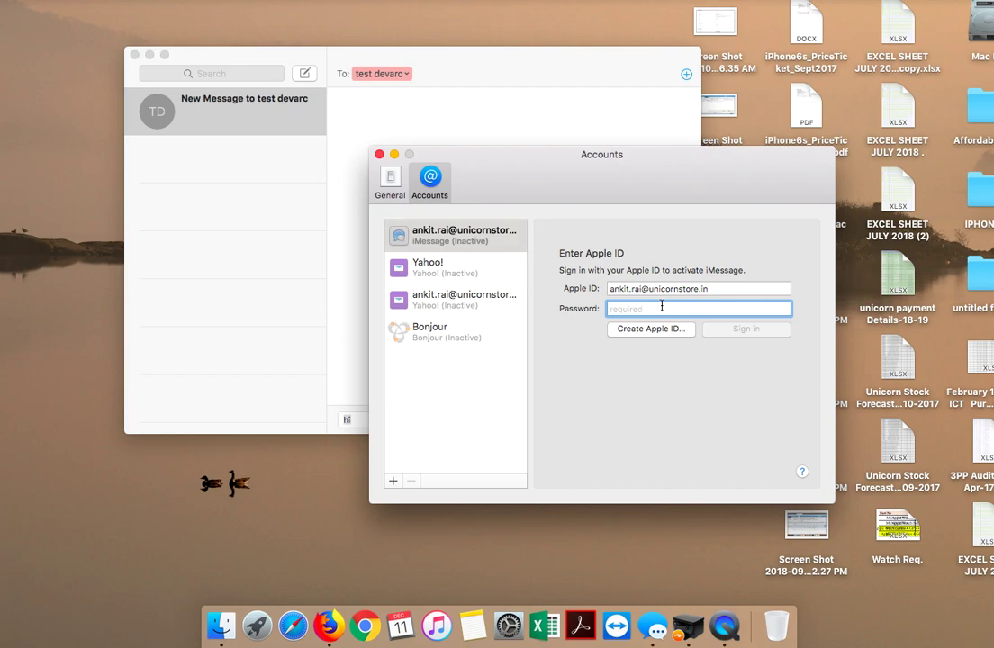
key(Caps_Lock)
text(••••••)
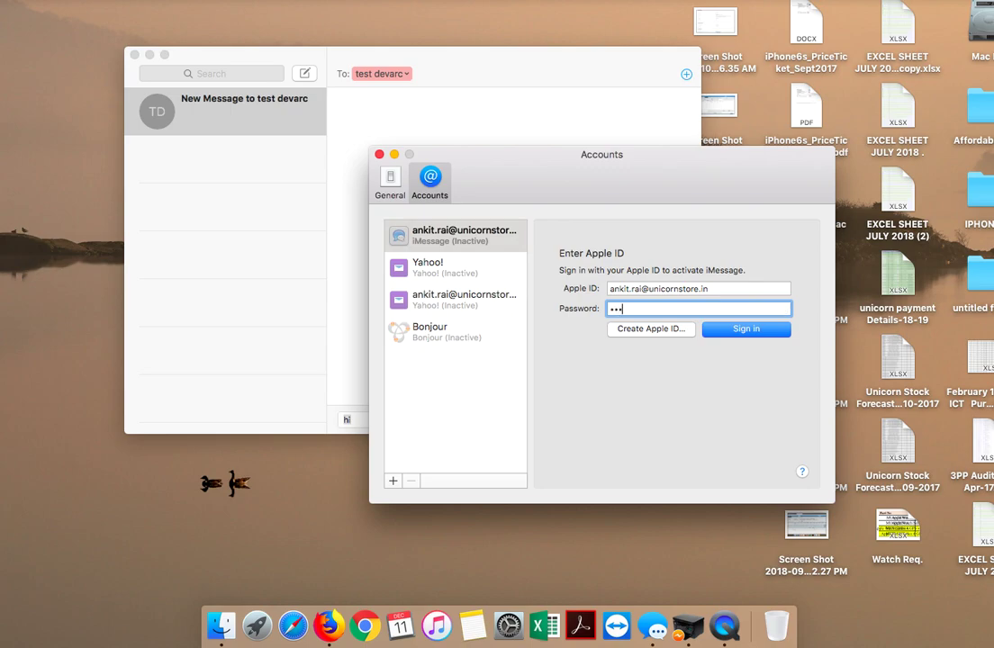
text(•••••)
click(781, 335)
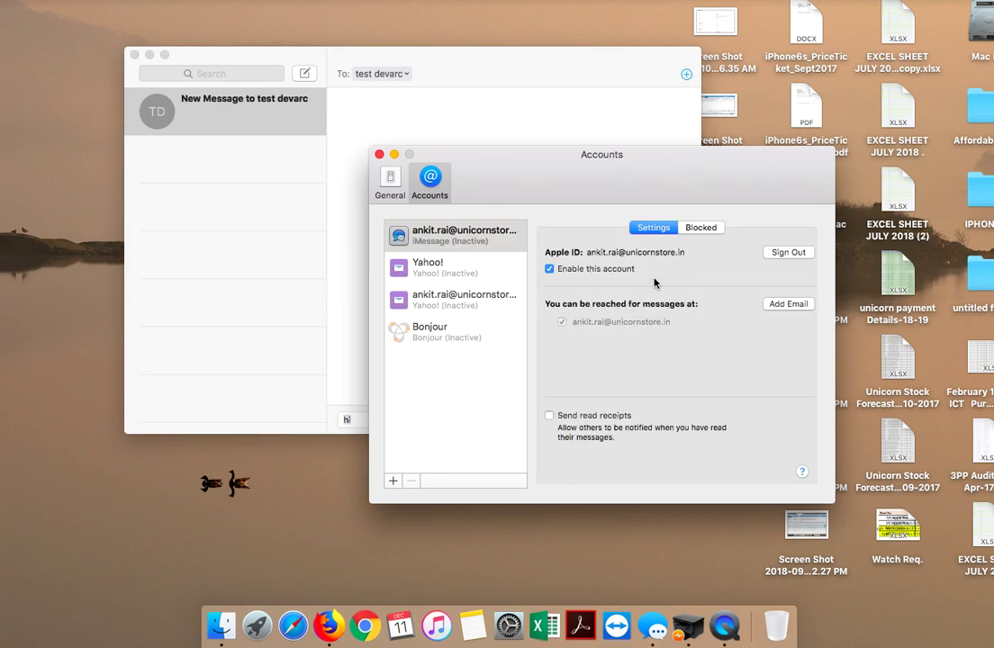
click(380, 156)
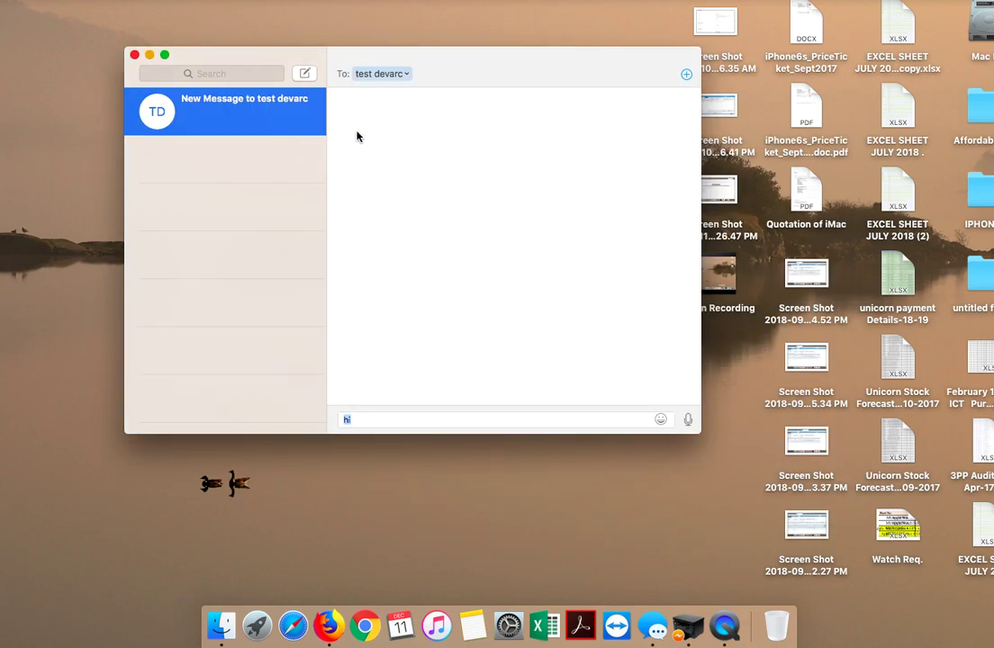
Step: Send the pending 'hi', then start a conversation with another saved contact and send 'hello'
key(Return)
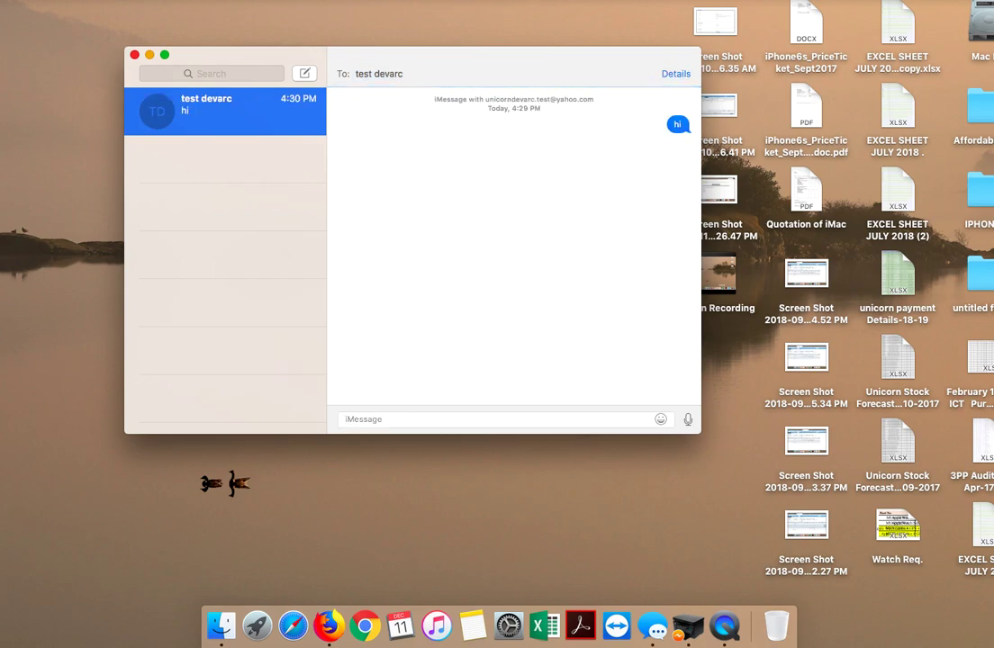
click(313, 77)
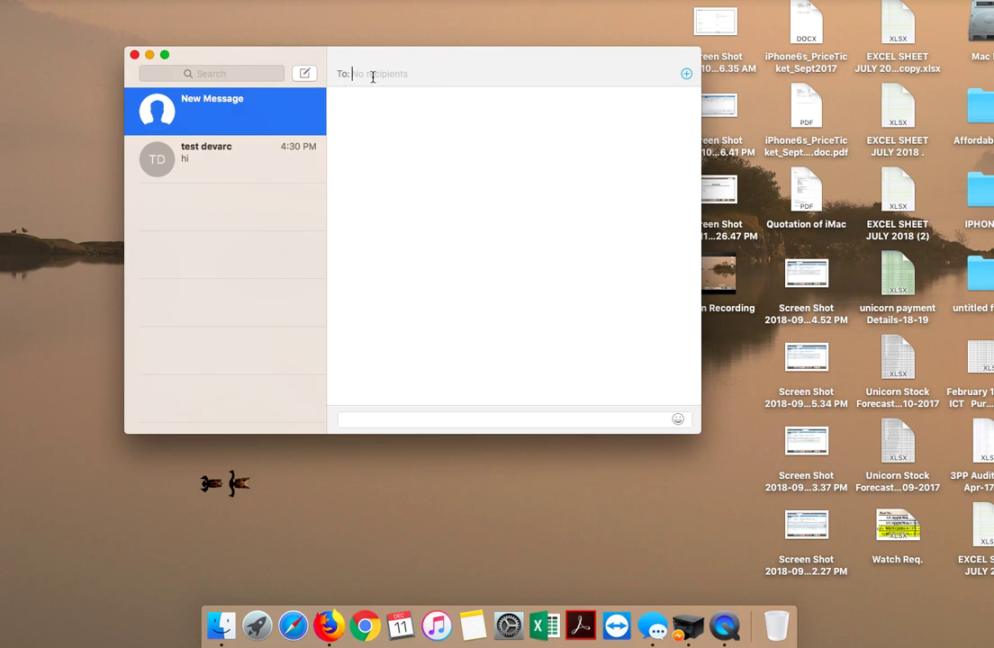
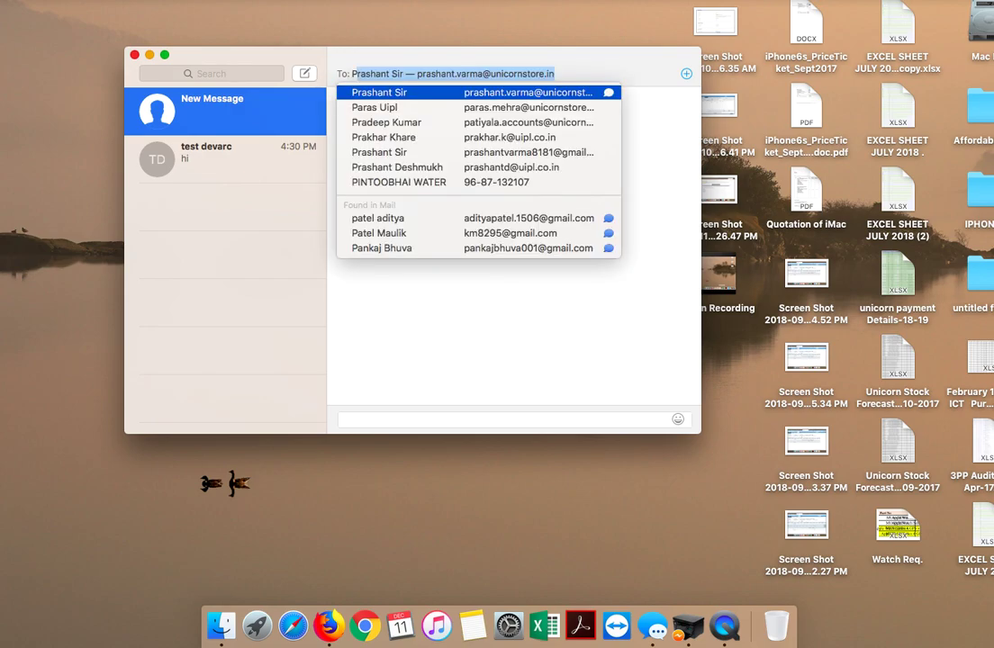
key(Return)
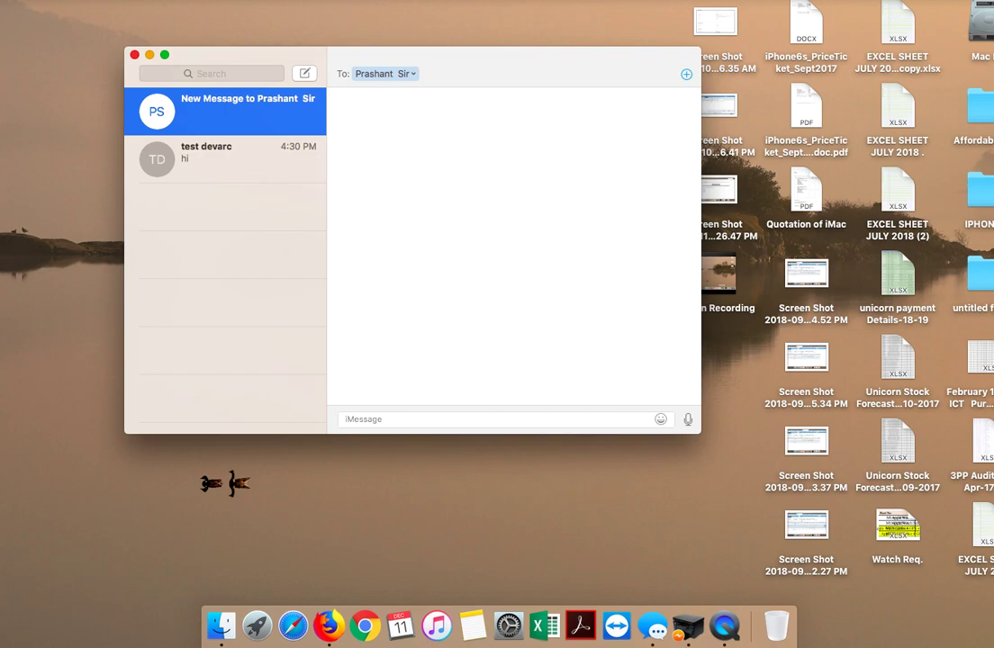
click(368, 419)
text(hello)
key(Return)
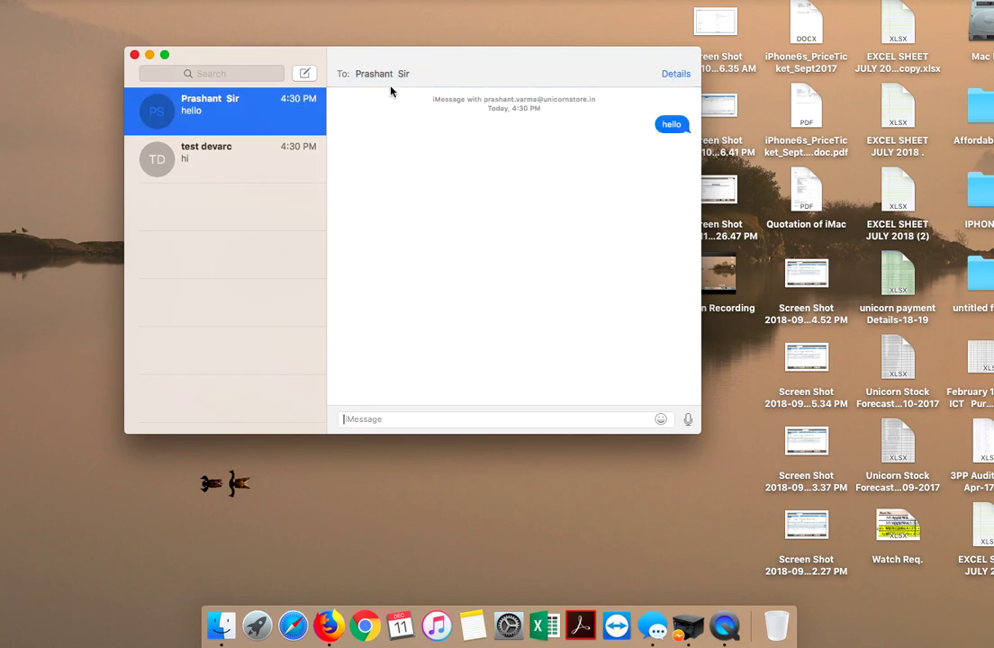
Step: Send 'hello' in a new conversation with a third saved contact
click(304, 75)
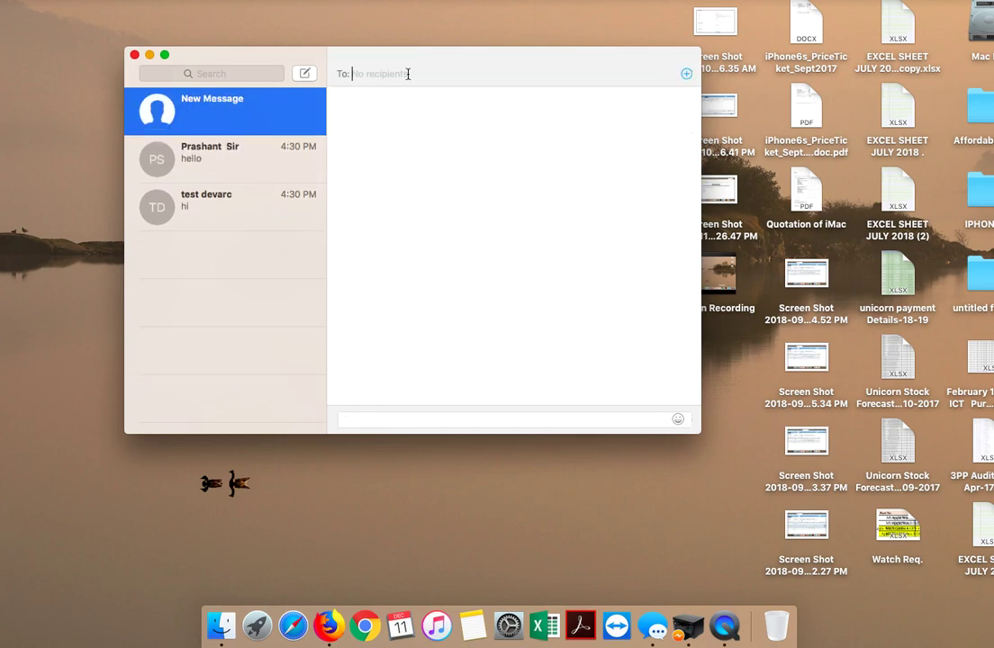
text(Ak)
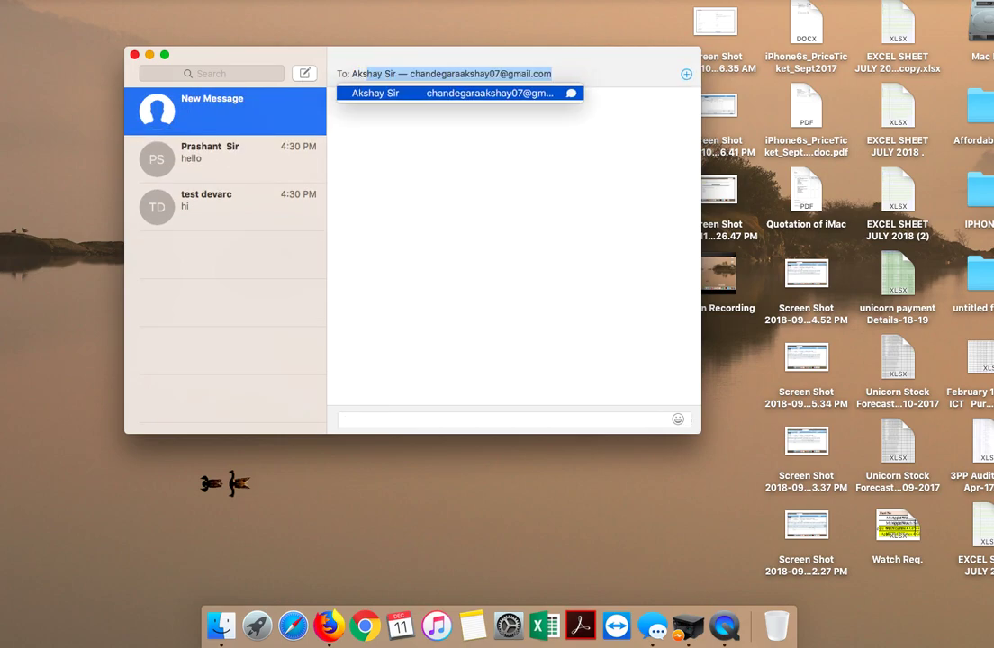
key(Return)
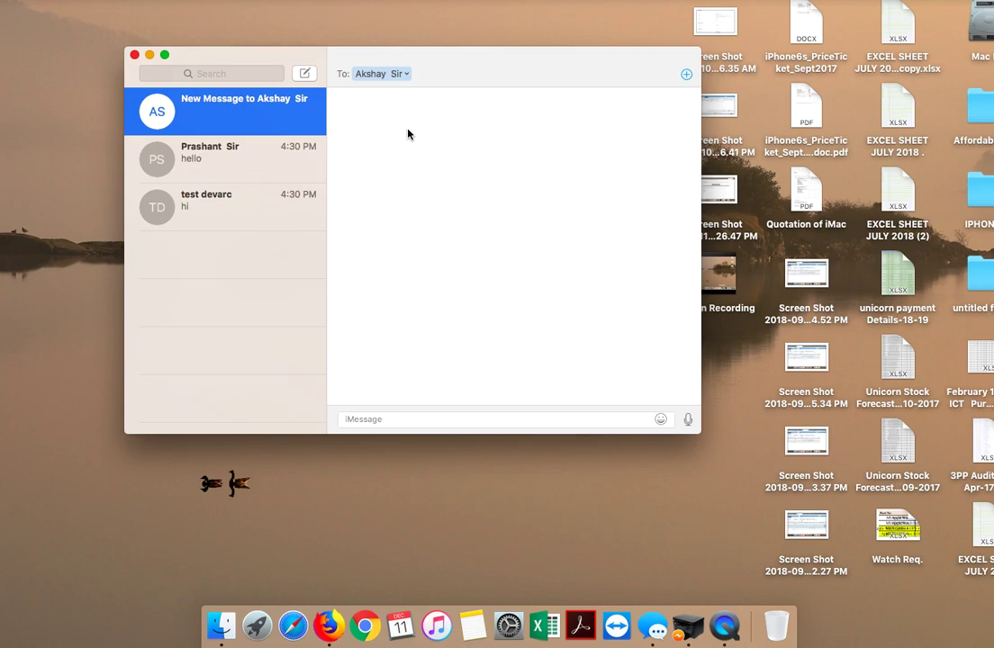
click(450, 422)
text(hello)
key(Return)
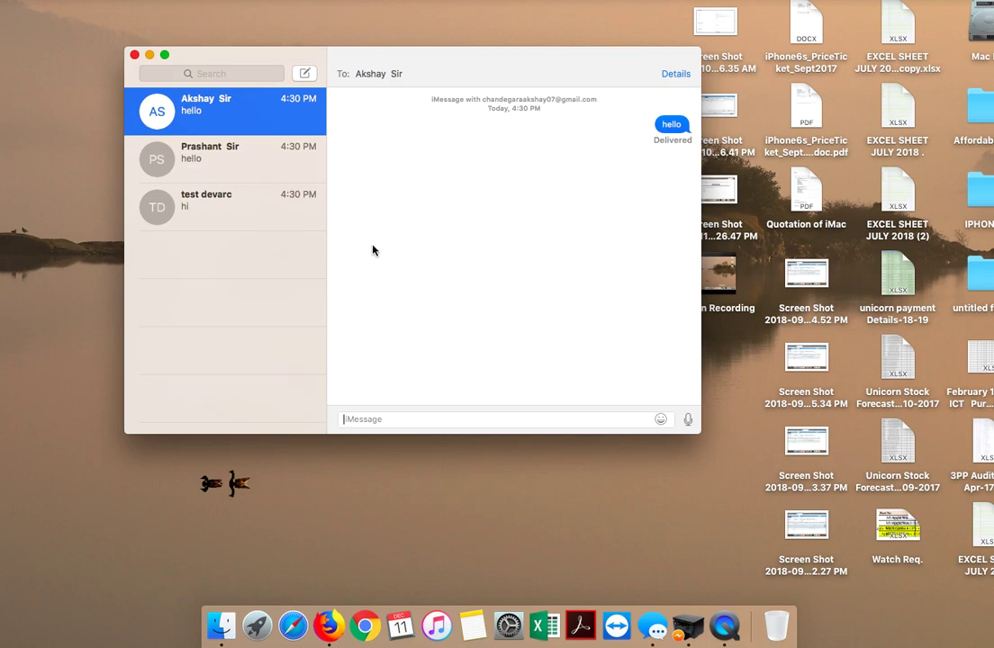
Step: Send 'hi' in a new conversation with a fourth saved contact
click(304, 73)
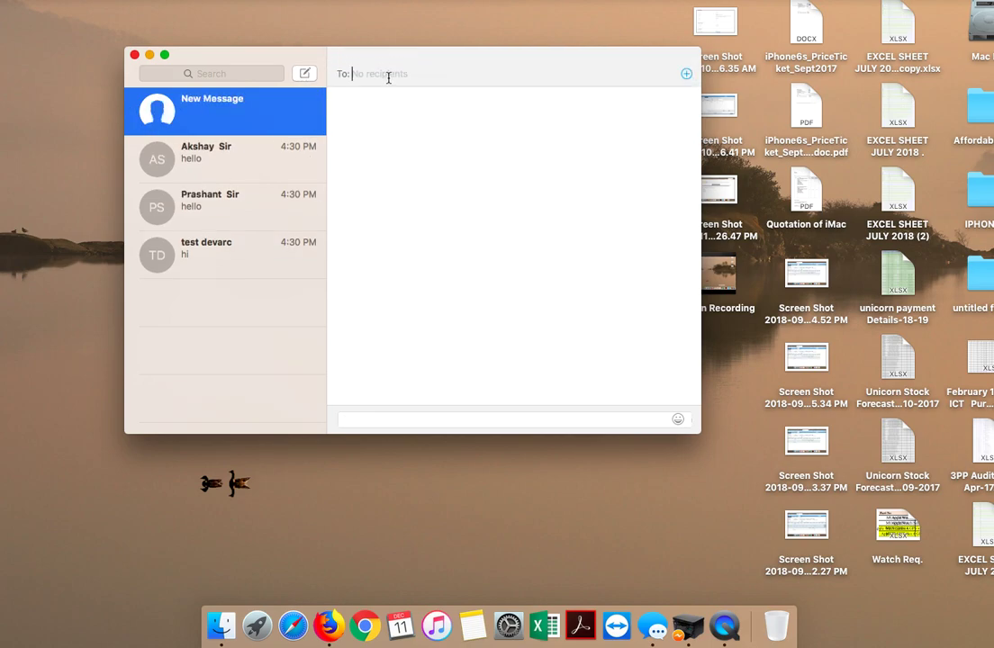
text(Dhar)
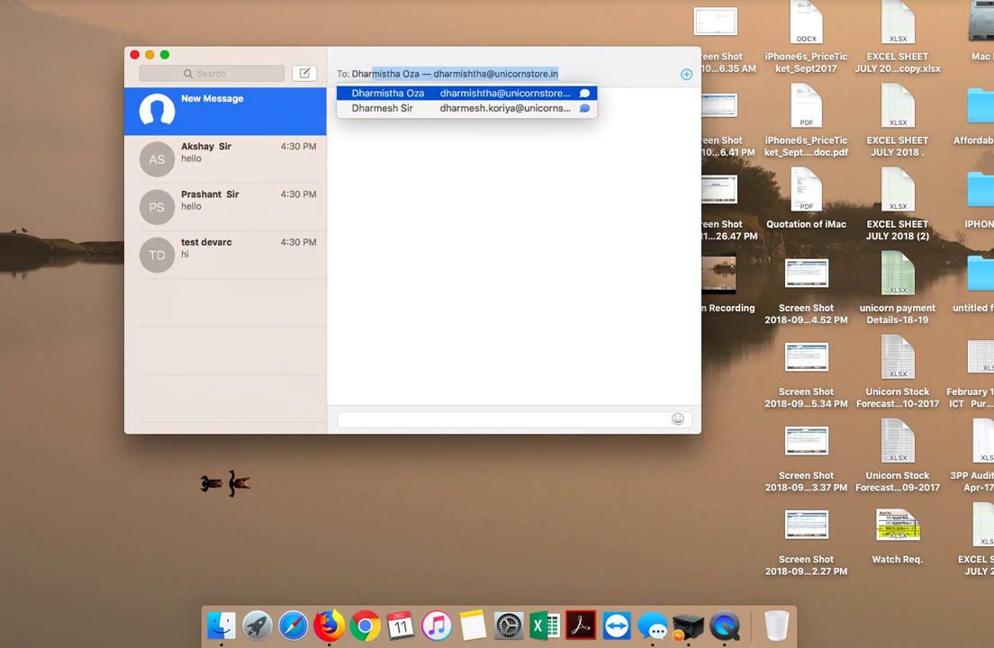
key(Return)
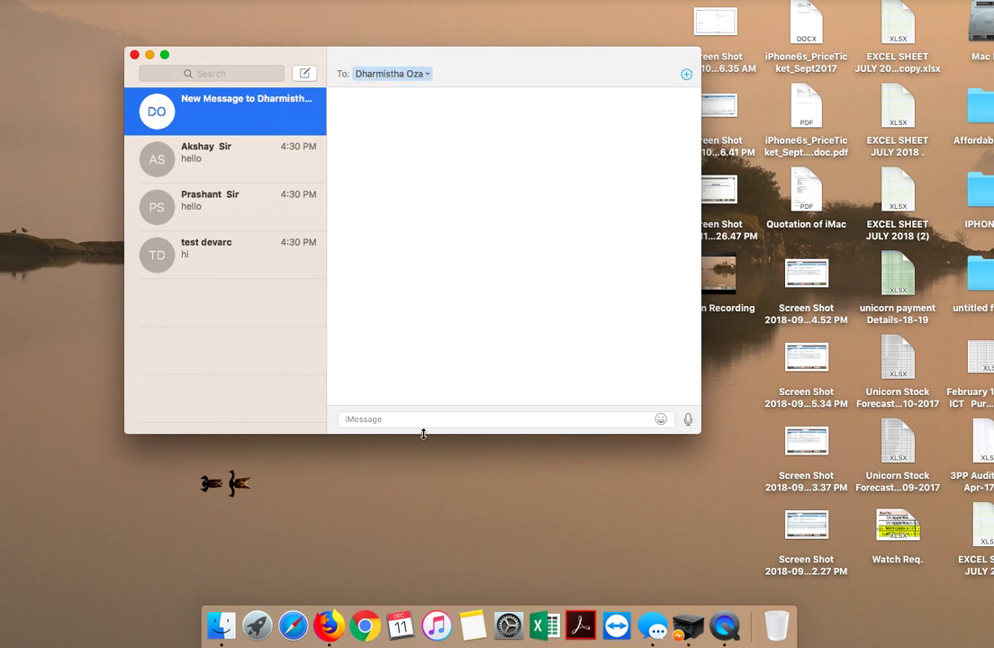
click(426, 422)
text(hi)
key(Return)
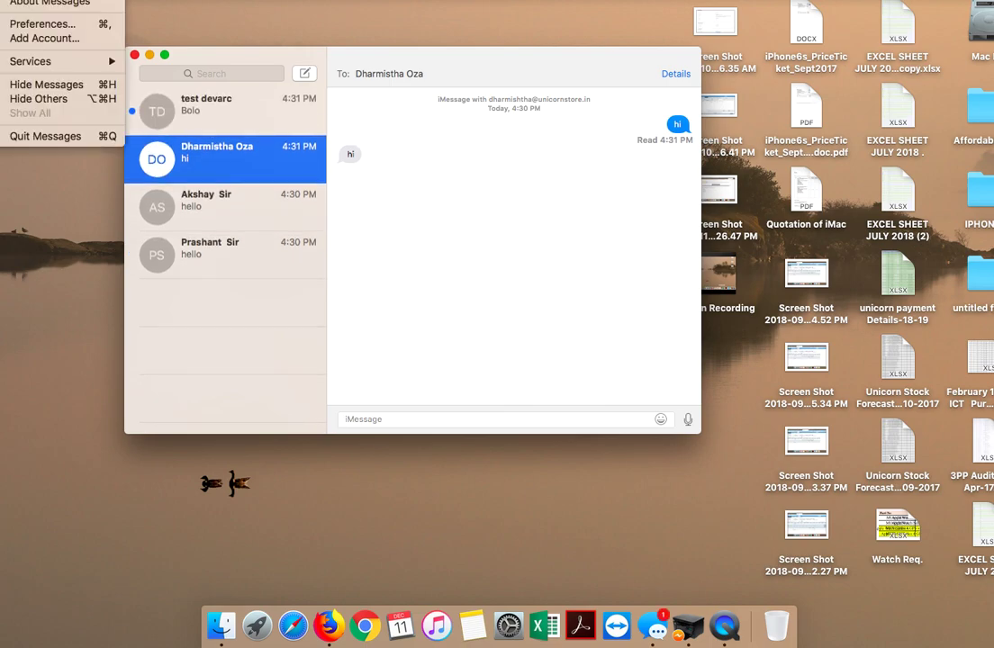
Step: Read the 'Bolo' reply in the test contact's thread, then close the Messages window
click(213, 113)
click(182, 95)
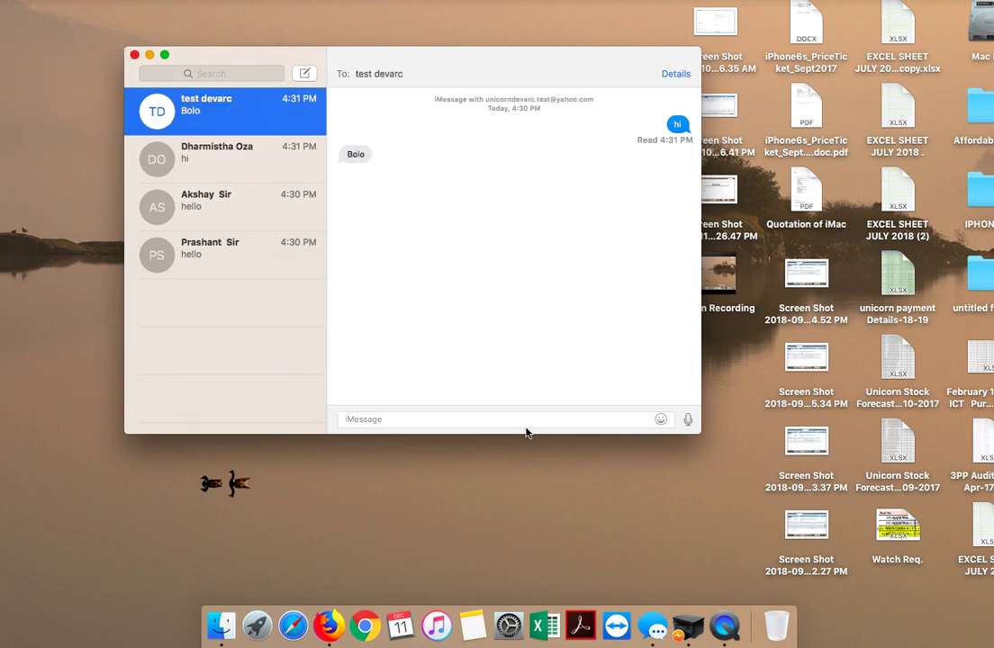
click(660, 419)
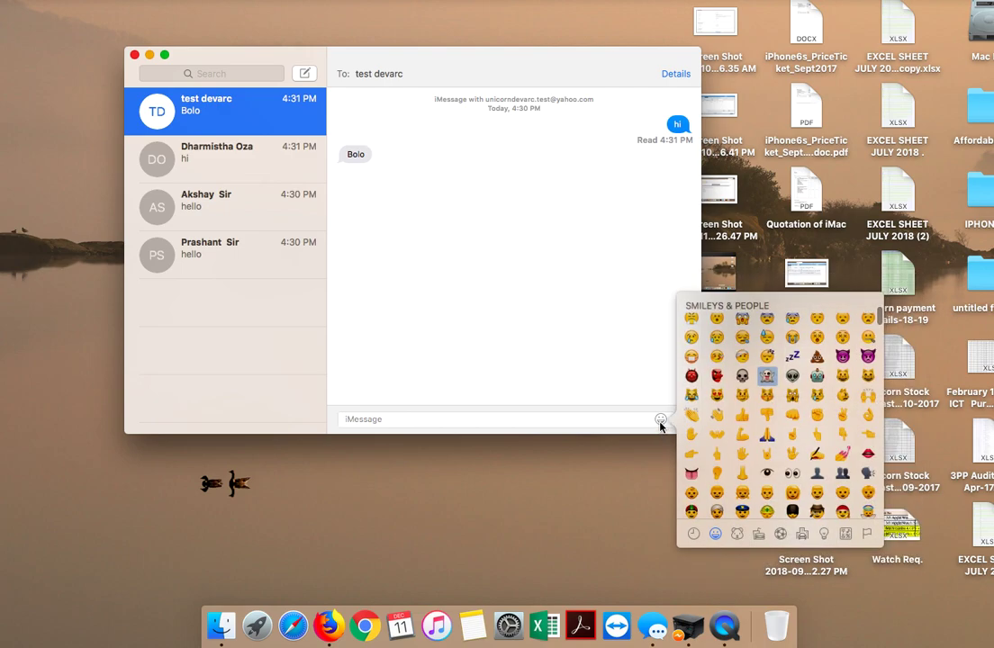
click(641, 471)
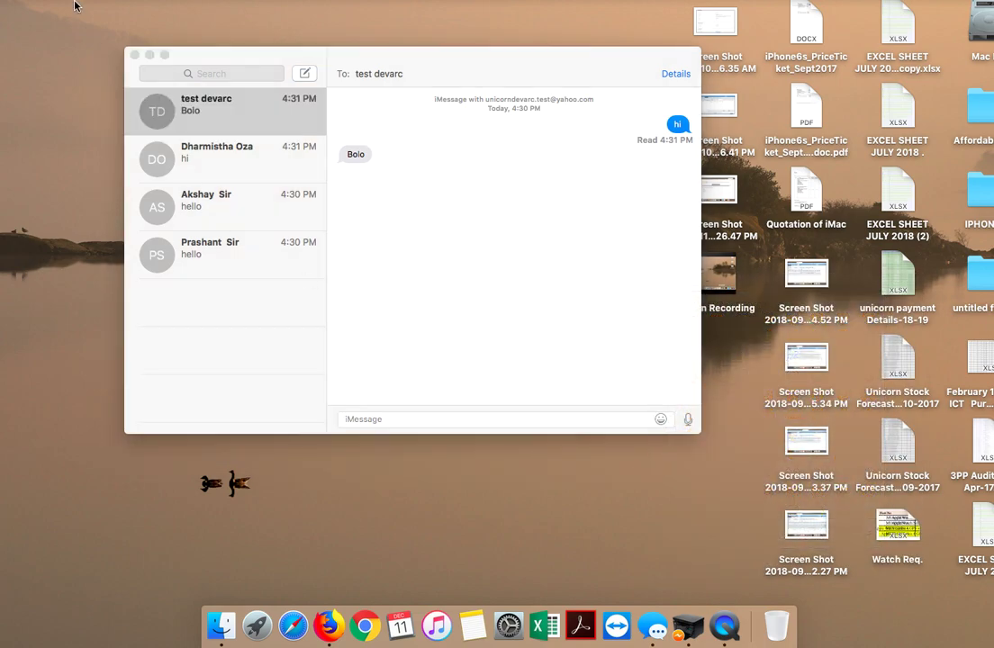
click(134, 55)
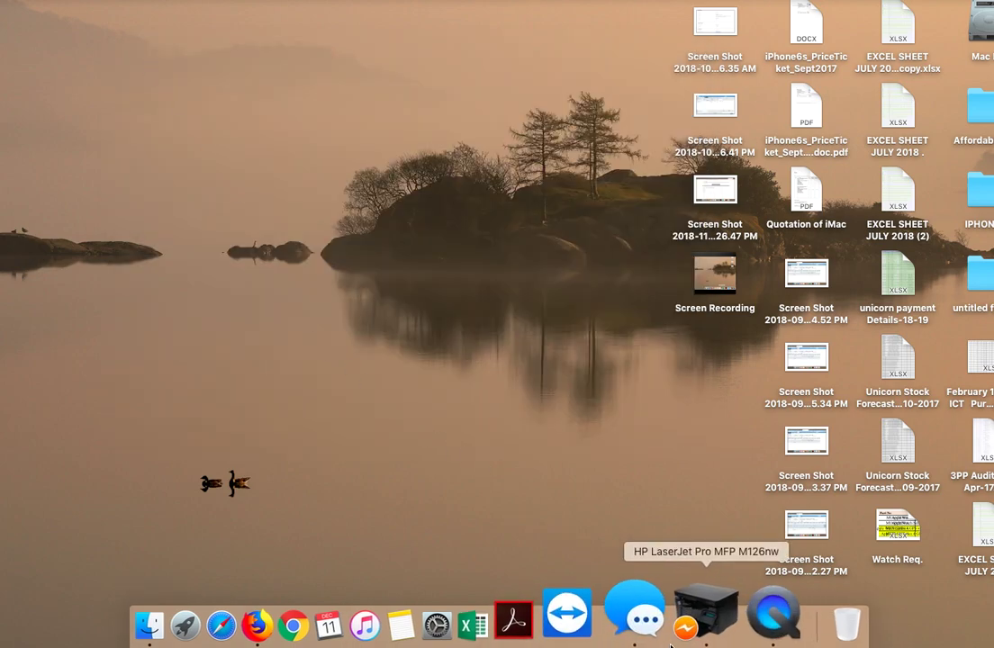